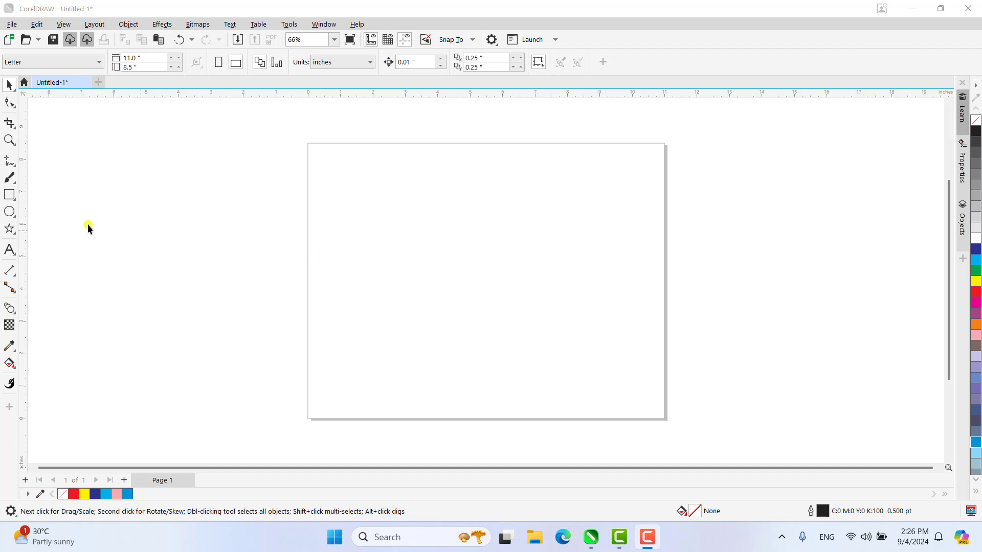
Step: Show the Polygon tool flyout listing Polygon, Star, Spiral and Common Shapes
click(10, 216)
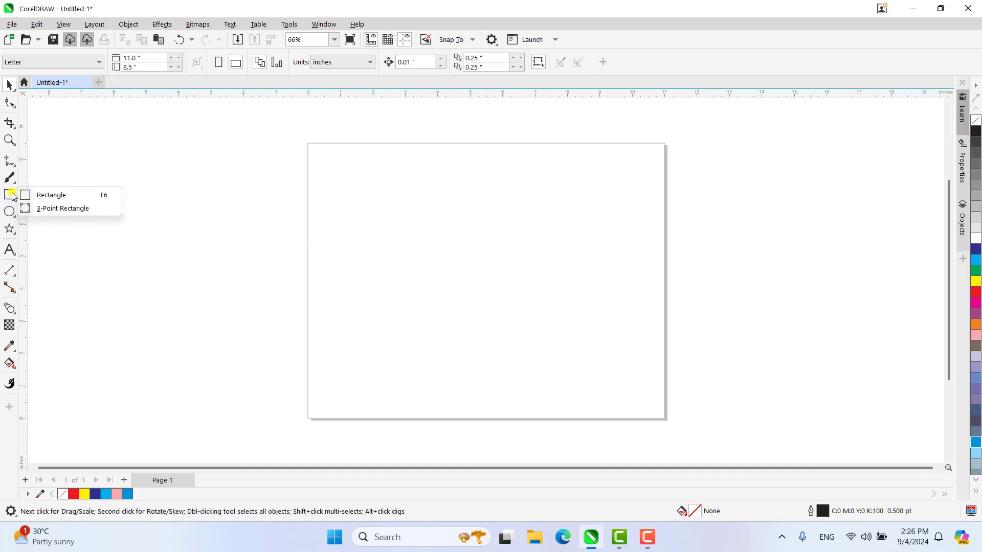
Step: Draw a five-pointed star on the page and fill it red
click(9, 229)
drag(365, 200, 410, 246)
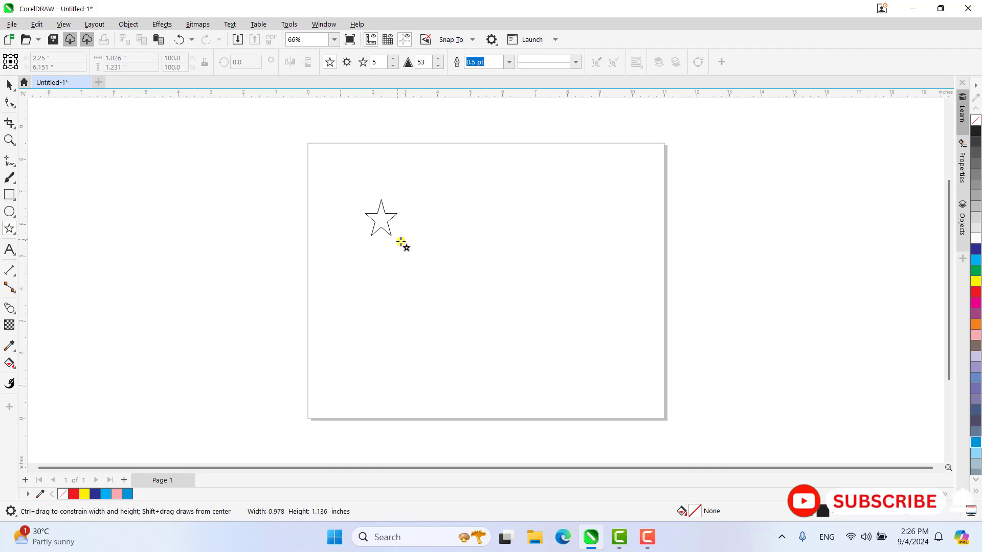
click(9, 84)
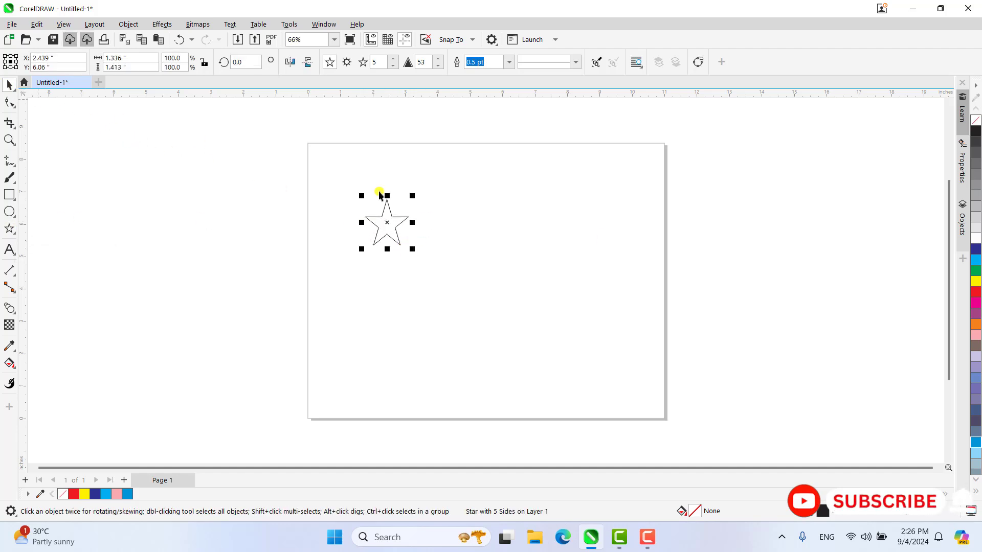
click(431, 223)
click(388, 221)
click(392, 218)
click(976, 292)
click(546, 241)
click(395, 234)
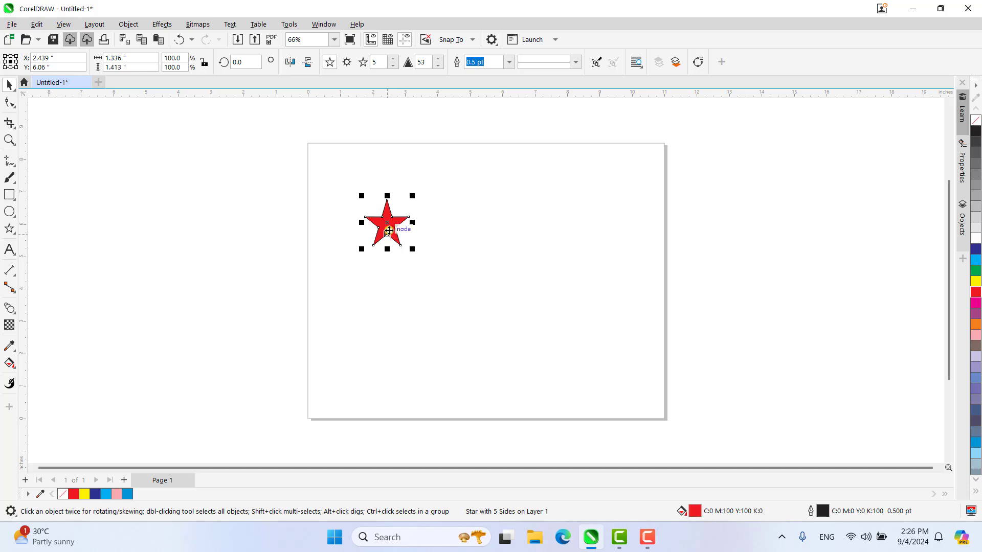
Step: Drag-copy the red star to the right, level both stars, and recolour the copy blue
drag(389, 231, 595, 305)
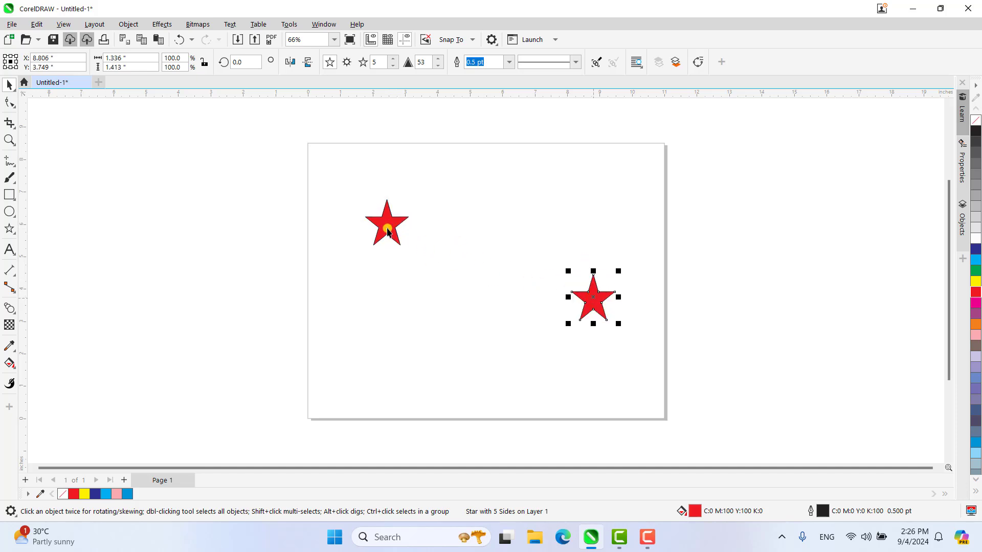
drag(387, 231, 371, 238)
drag(596, 302, 607, 243)
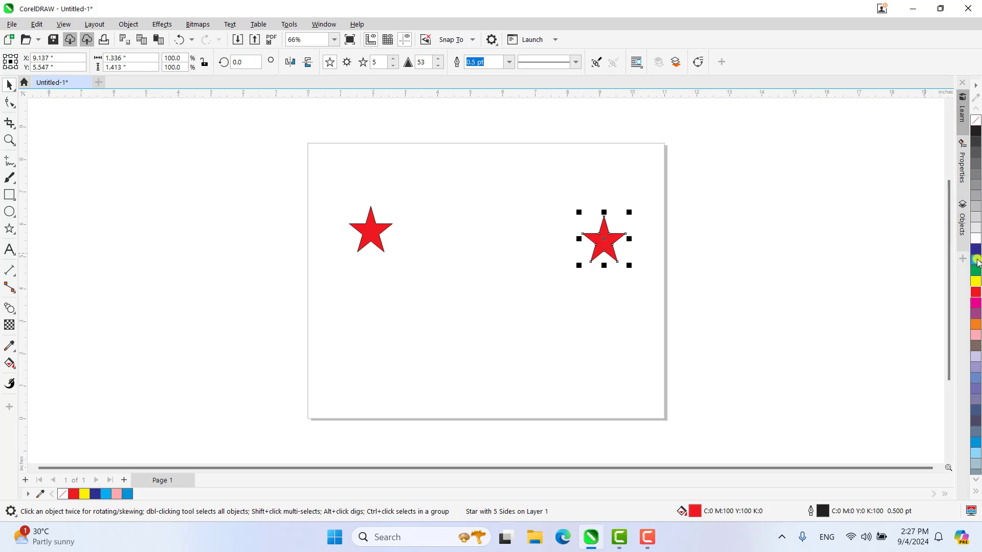
click(976, 260)
click(600, 326)
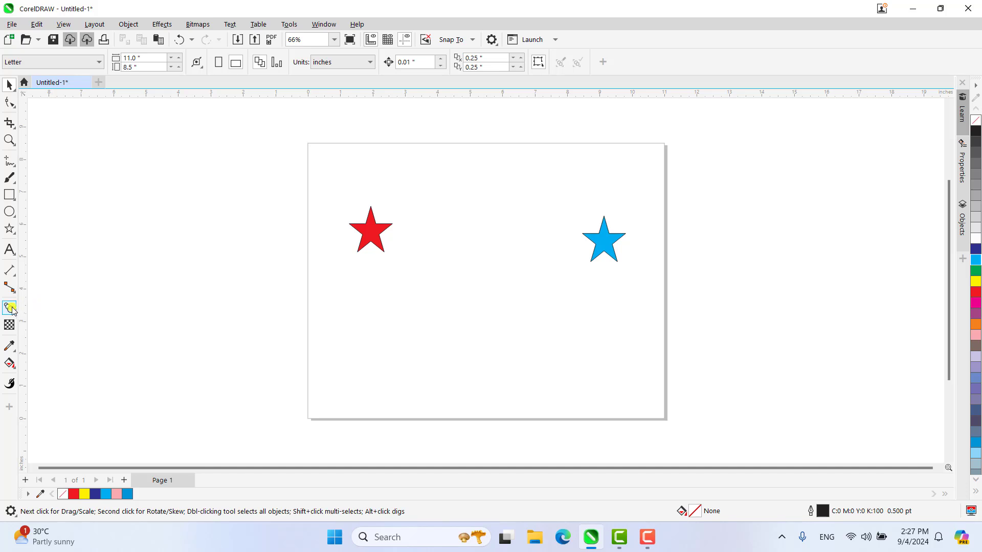
Step: Blend the red star into the blue star with the Blend tool, creating a 26-step row
drag(10, 310, 63, 337)
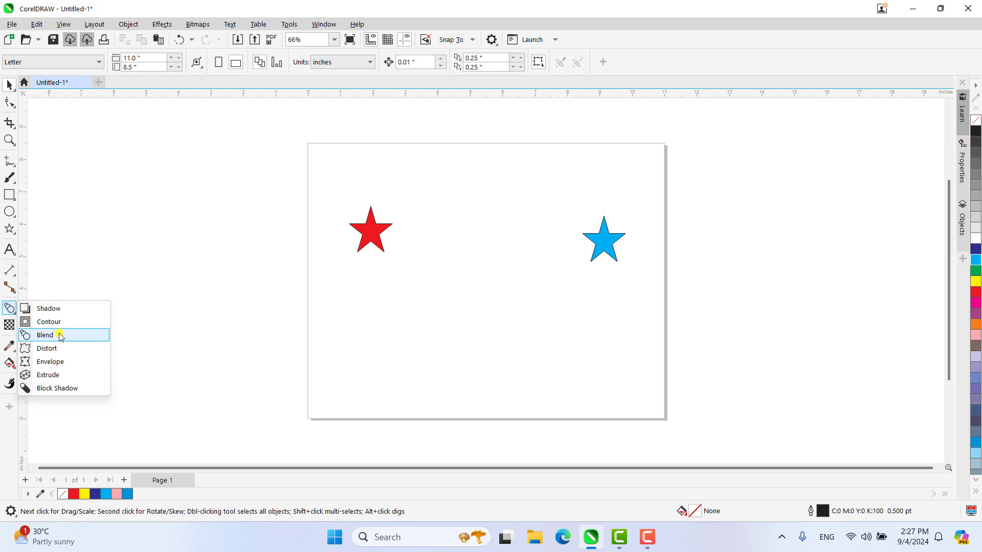
click(59, 336)
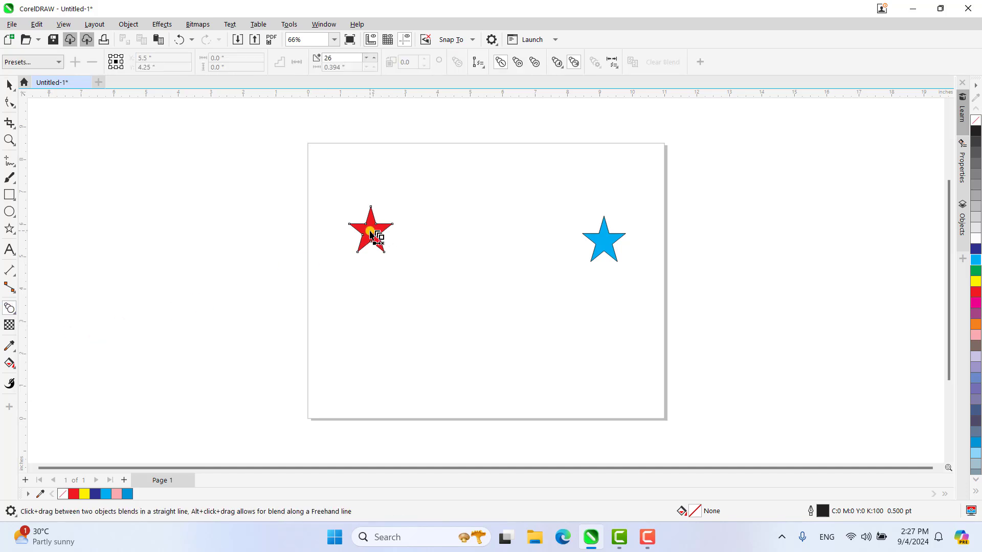
drag(371, 233, 607, 244)
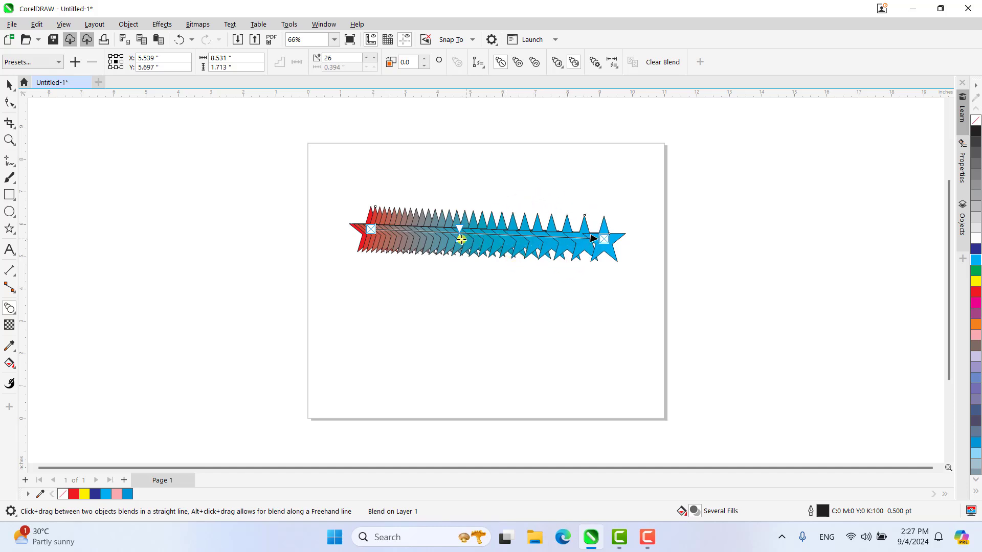
Step: Shift the blend's acceleration toward red, then blue, then reset to even spacing
drag(484, 244, 499, 244)
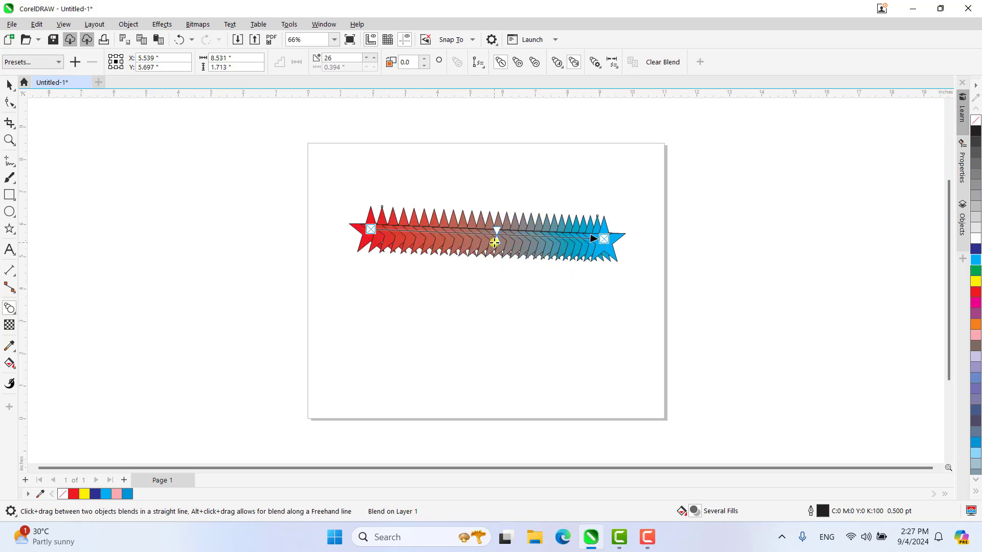
drag(497, 242, 396, 229)
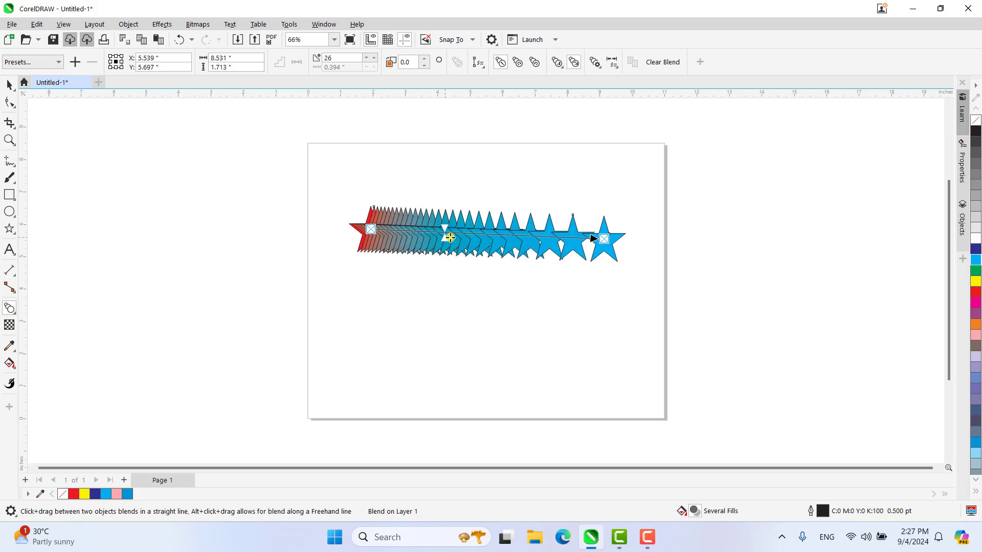
click(473, 241)
text(15)
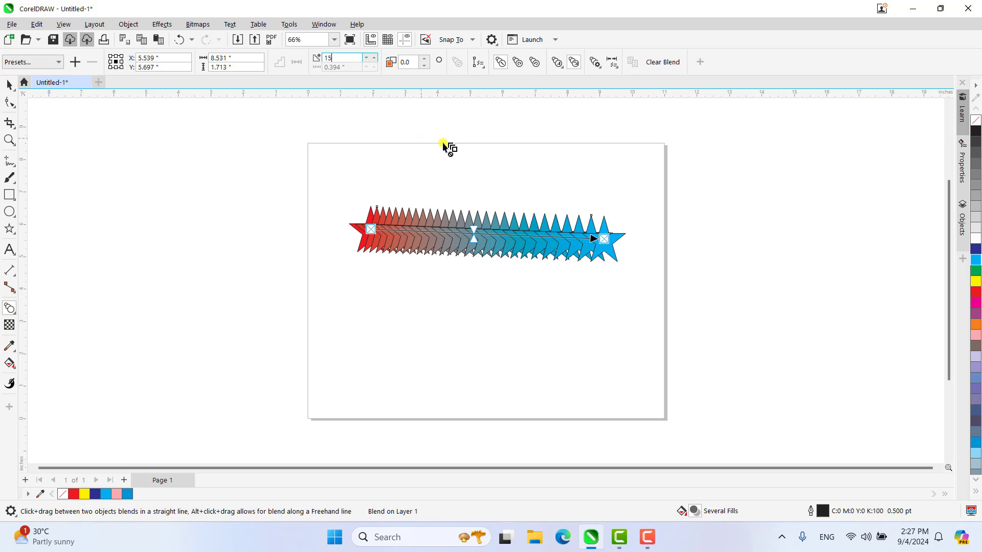
Step: Set the star blend to 15 steps, then apply Straight 8 Step and Straight 10 Step presets
key(Return)
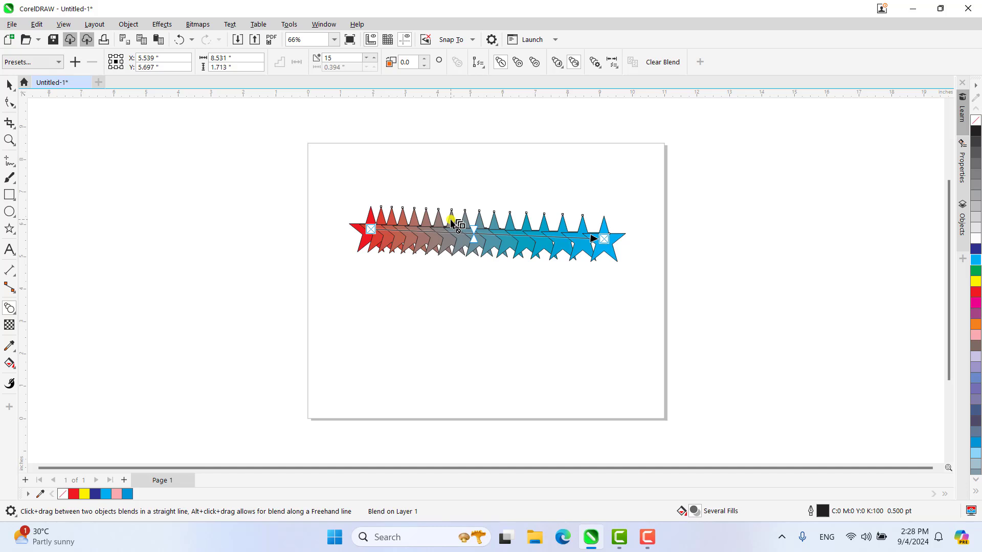
click(54, 62)
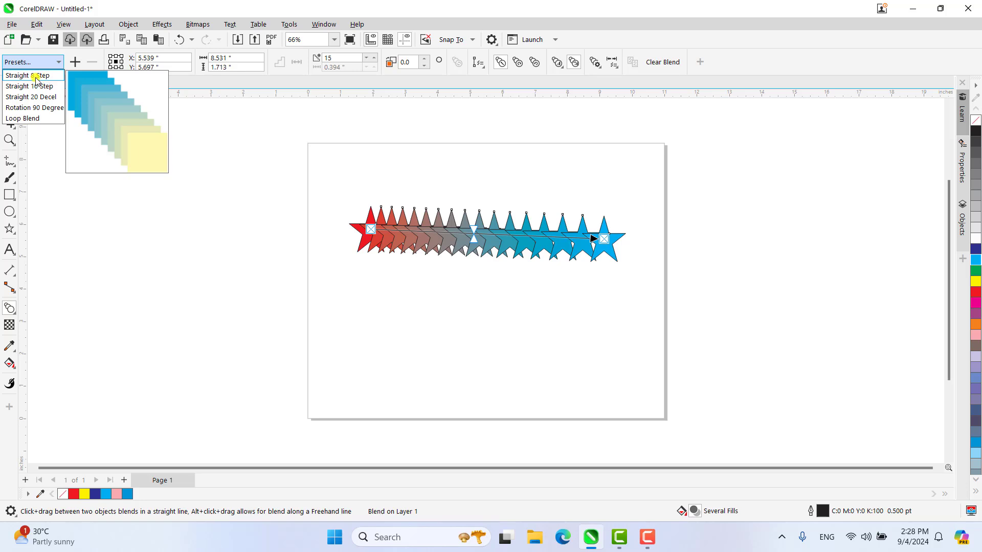
click(38, 76)
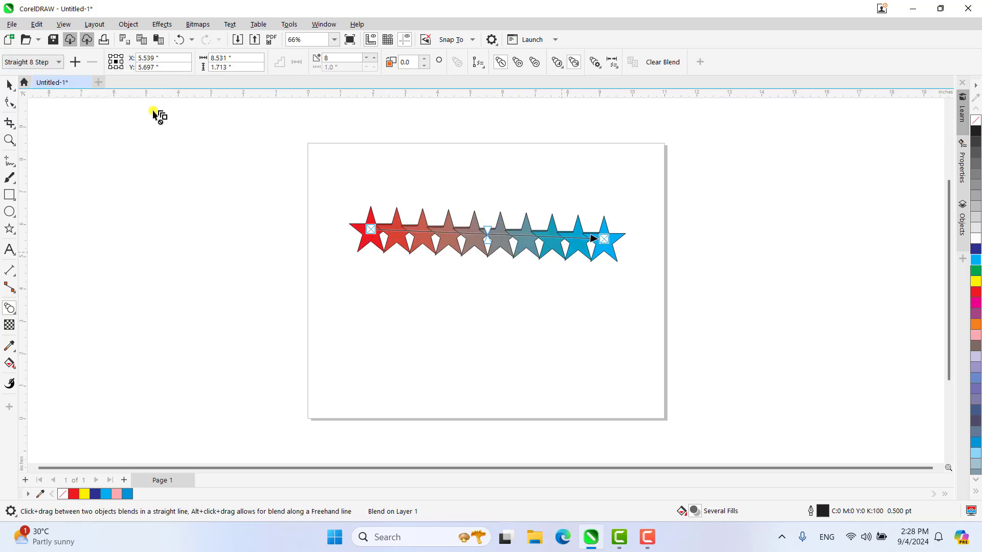
click(41, 62)
click(53, 86)
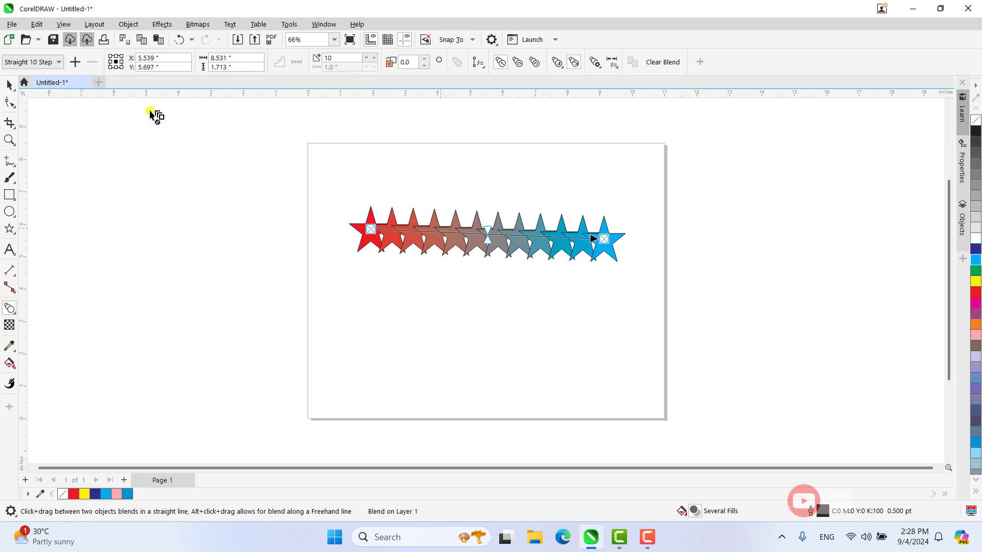
click(45, 62)
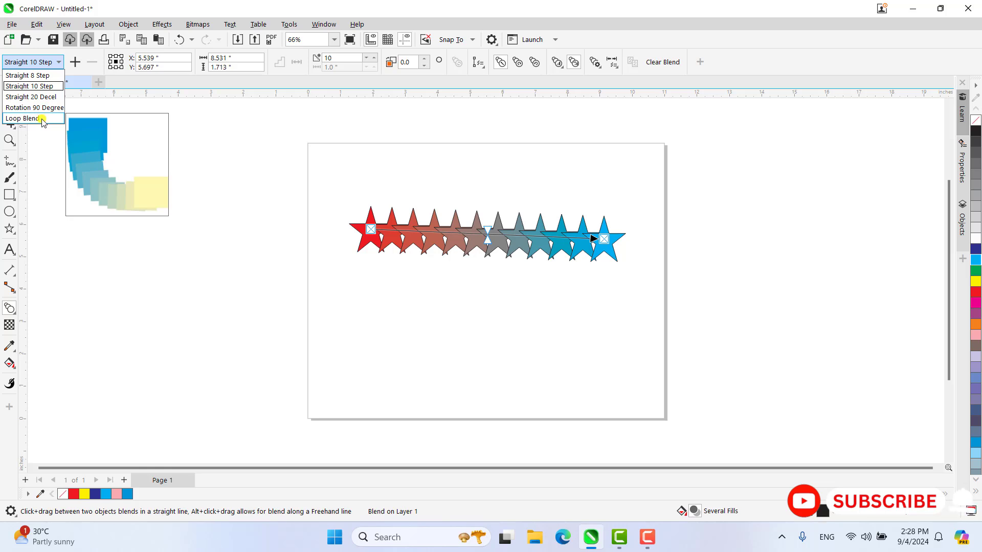
Step: Apply the Loop Blend preset and reposition the red and blue end stars to reshape the arc
click(42, 119)
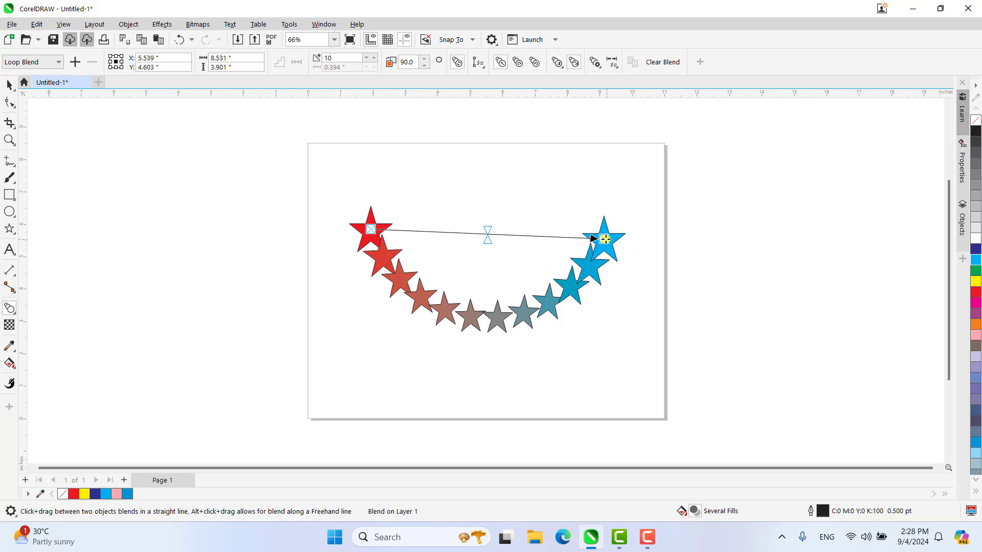
drag(605, 239, 573, 162)
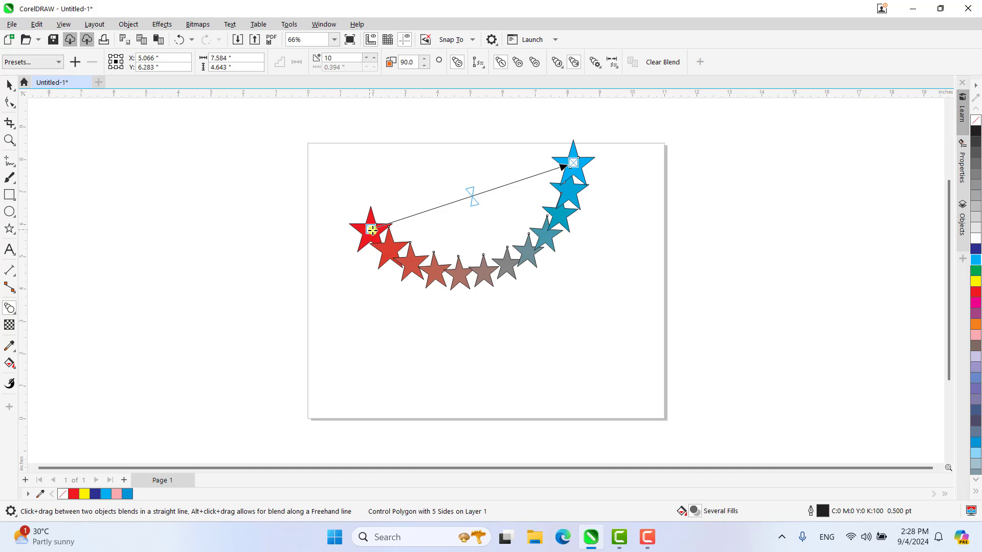
mouse_move(372, 230)
mouse_down()
mouse_move(512, 345)
mouse_move(576, 377)
mouse_up()
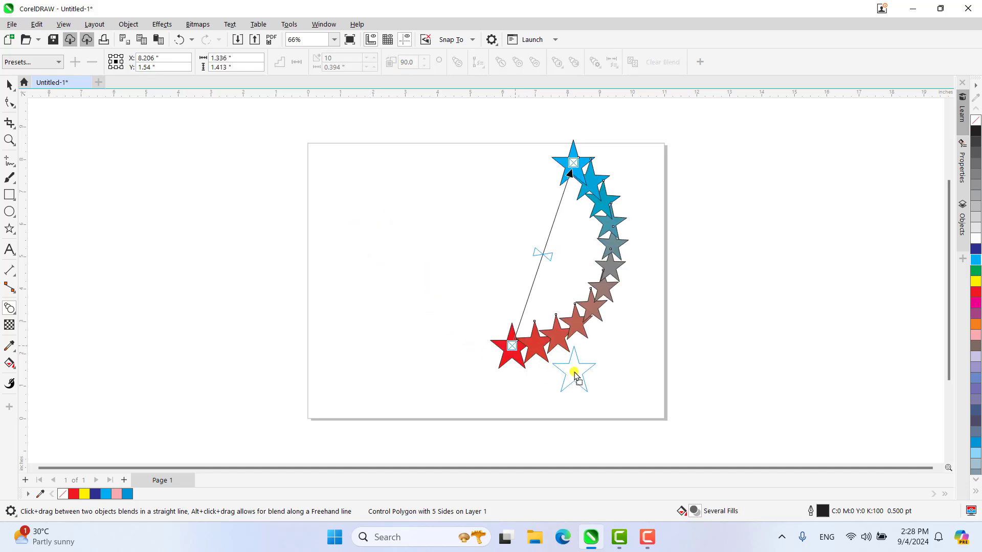
drag(574, 164, 410, 227)
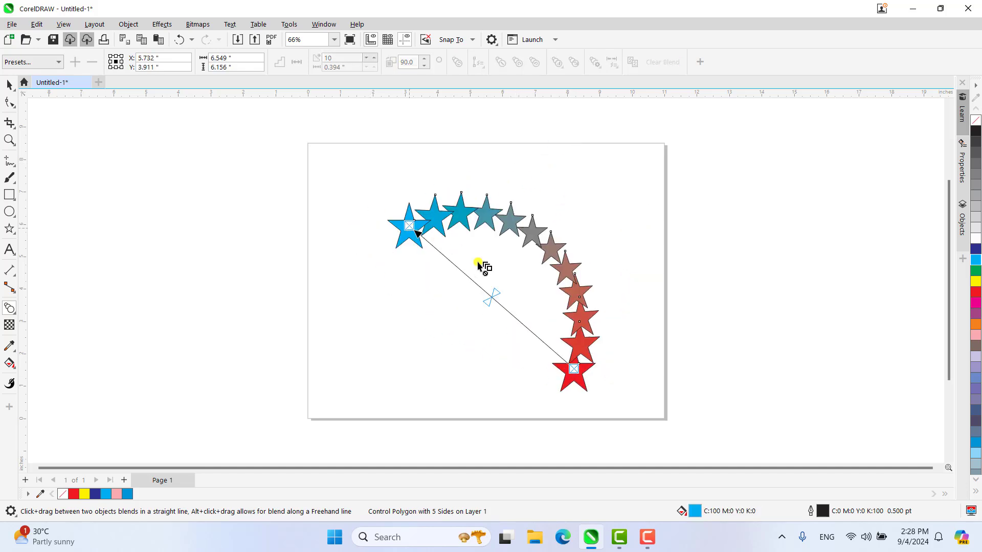
drag(584, 363, 510, 385)
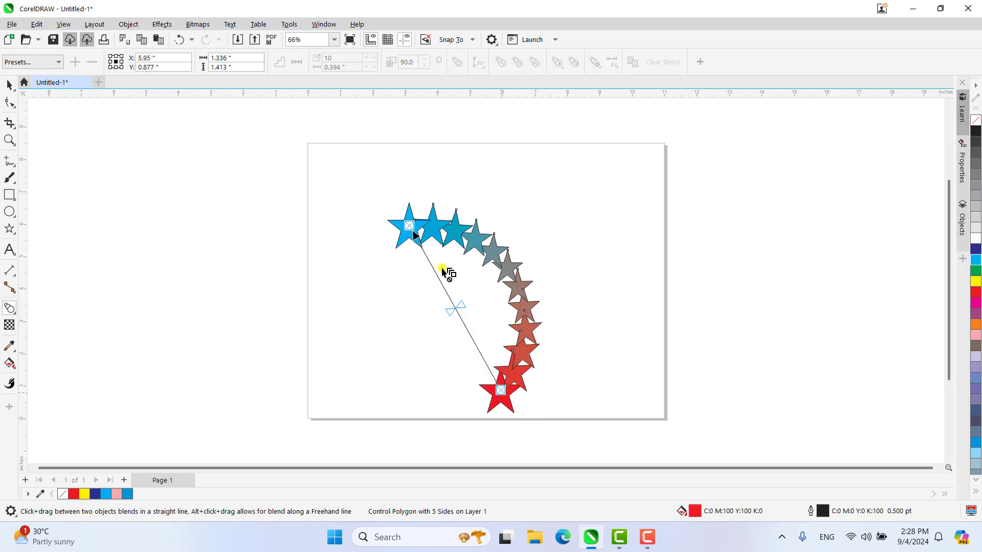
drag(409, 226, 449, 179)
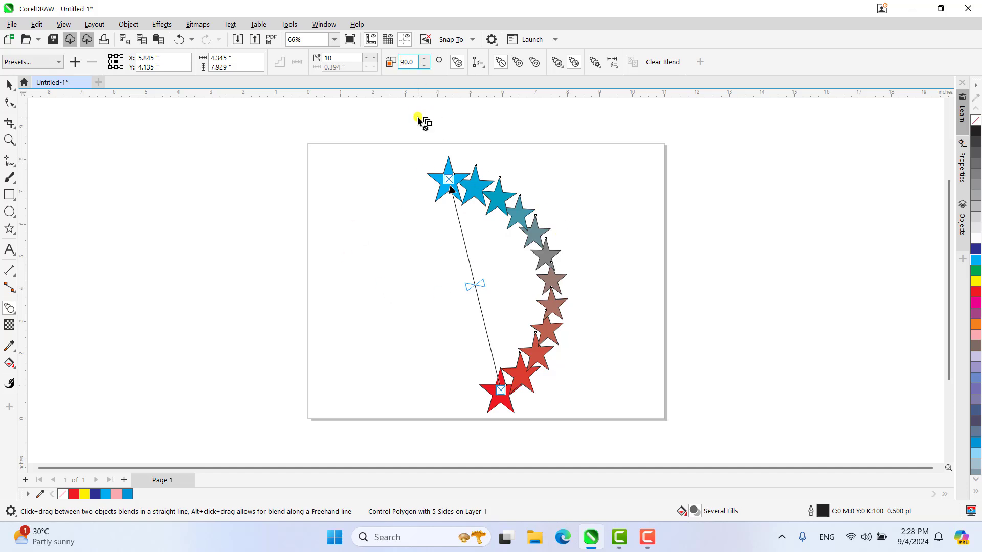
Step: Set the blend rotation to -90 so the arc bends left, keeping even star spacing
text(-)
key(Return)
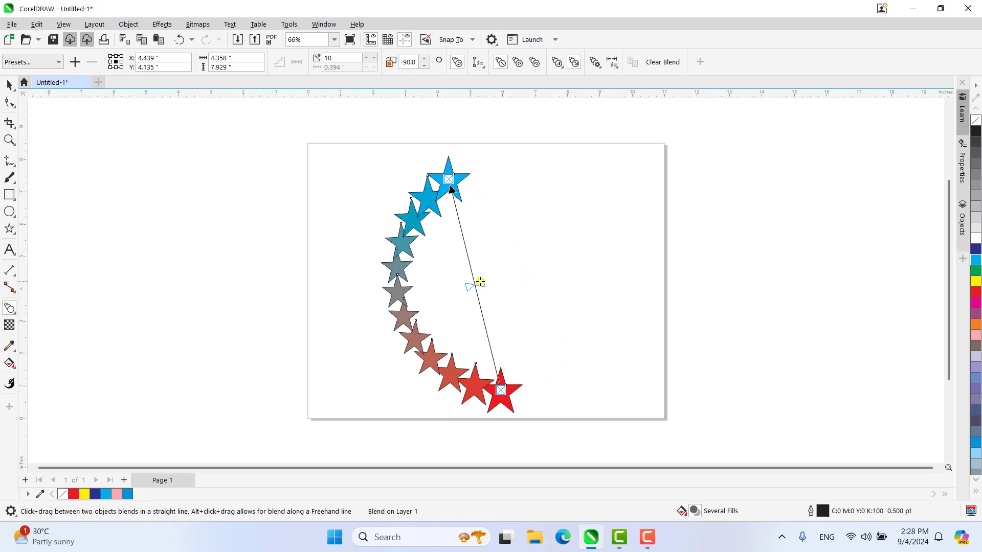
drag(475, 274, 477, 272)
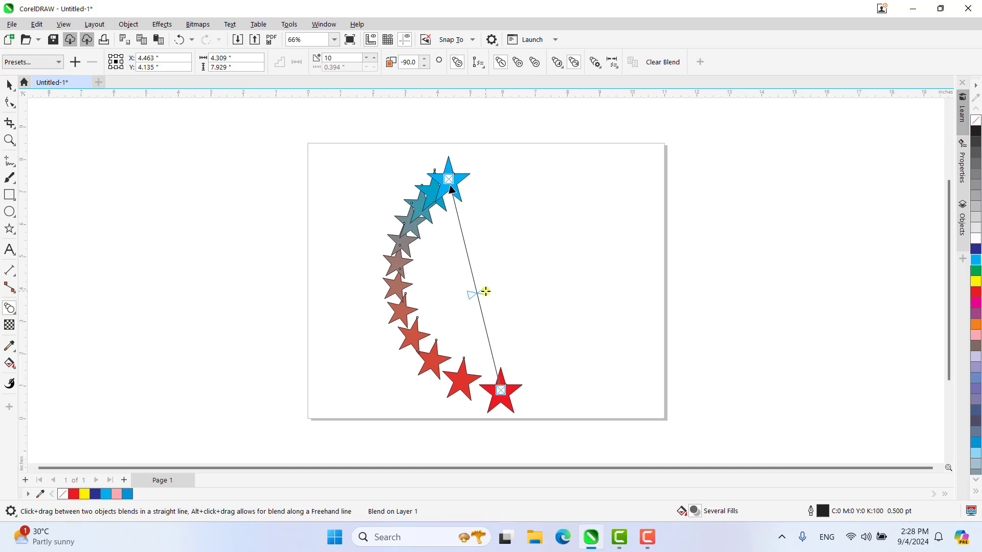
key(ctrl+z)
Step: Fine-tune the positions of the blue and red end stars along the arc
mouse_move(476, 180)
mouse_down()
mouse_move(570, 179)
mouse_move(391, 180)
mouse_up()
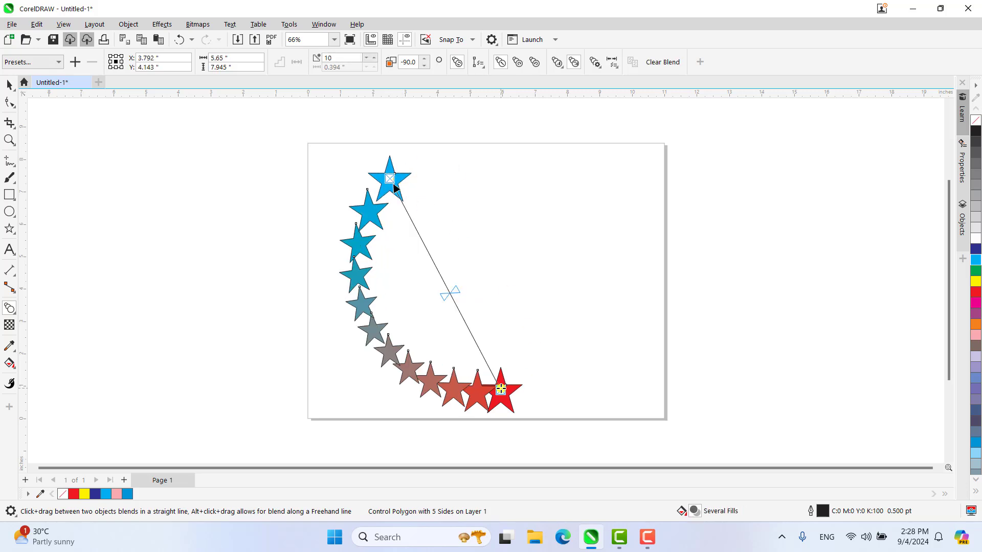
drag(501, 390, 565, 357)
drag(389, 178, 358, 215)
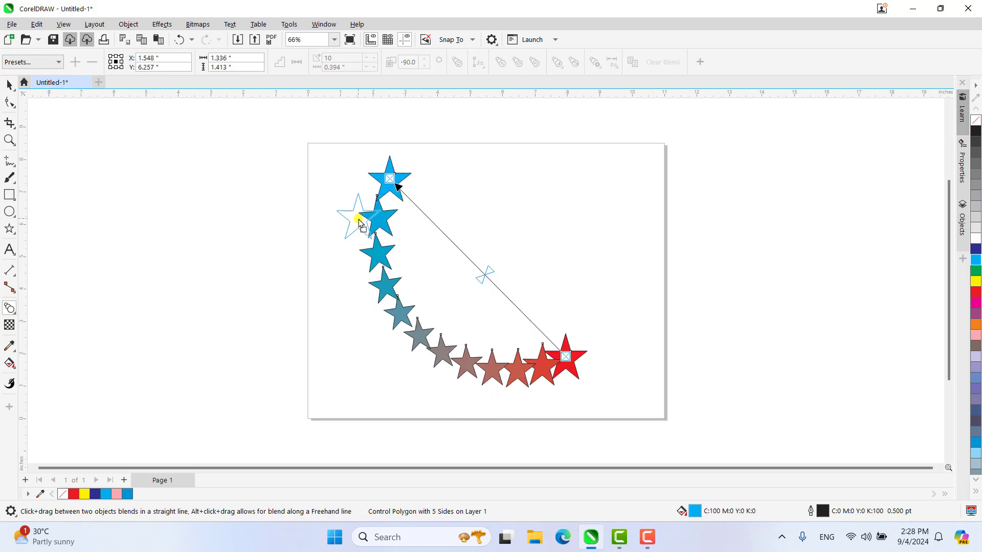
mouse_move(565, 356)
mouse_down()
mouse_move(521, 377)
mouse_move(525, 371)
mouse_up()
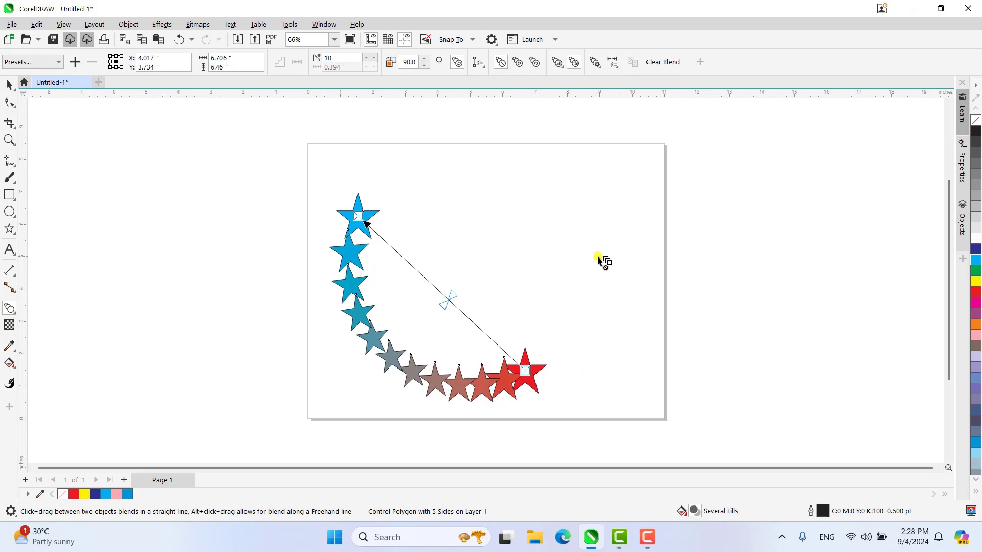
Step: Clear the star blend, then select both remaining stars and delete them
click(661, 63)
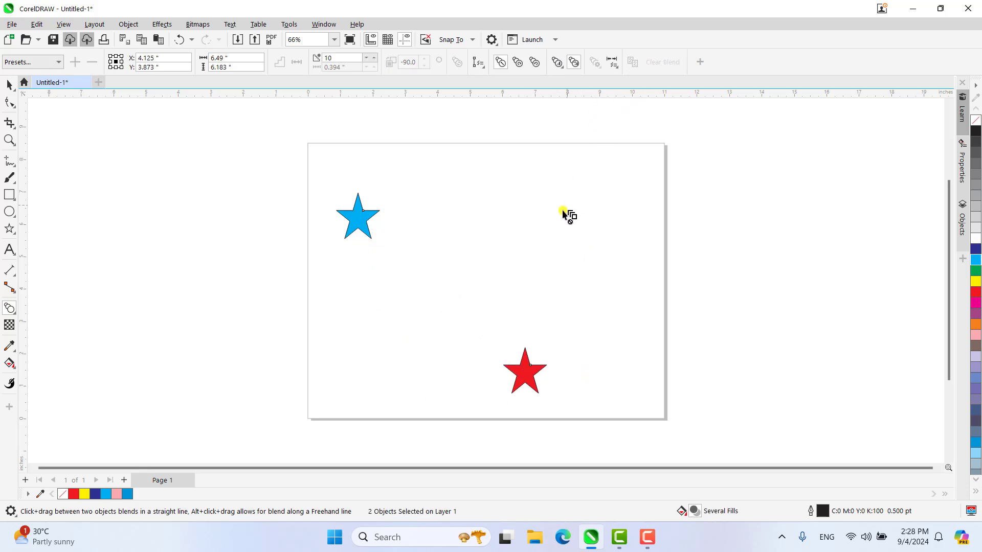
click(10, 85)
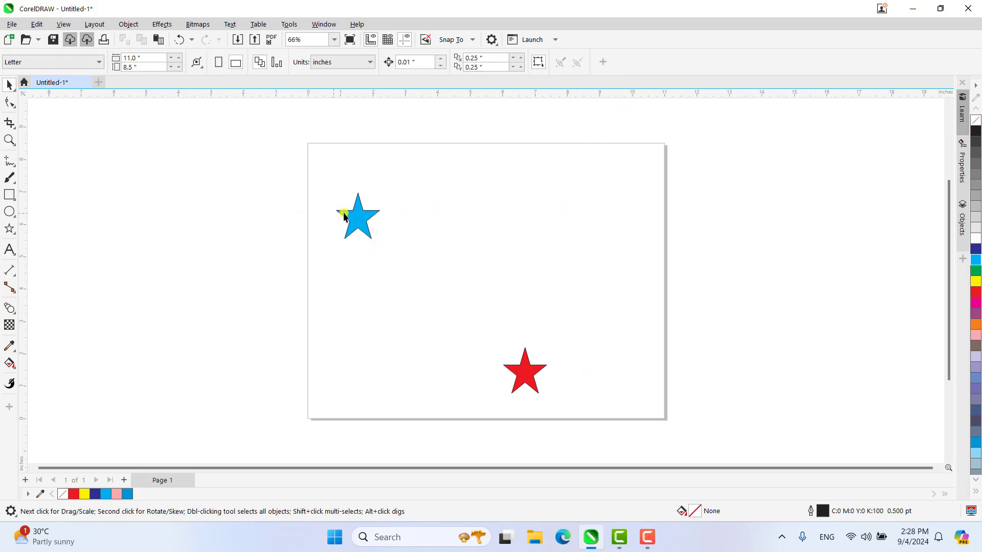
drag(344, 216, 586, 238)
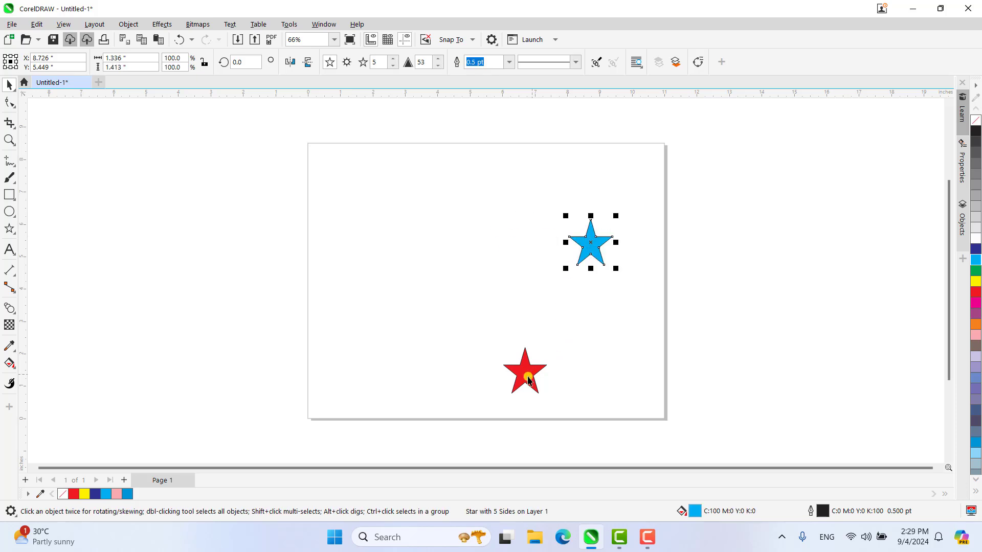
drag(528, 380, 629, 361)
drag(590, 244, 617, 243)
drag(568, 182, 675, 385)
key(Delete)
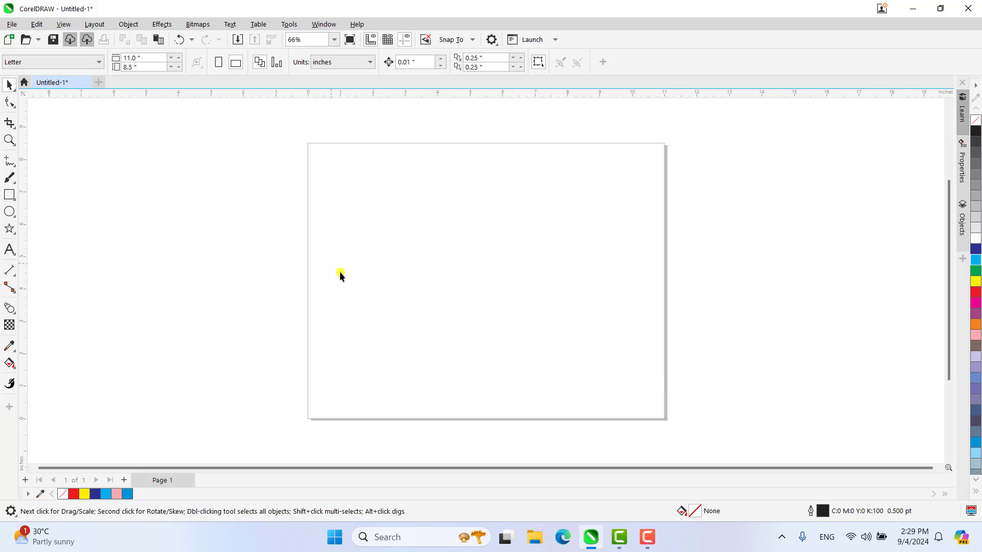
Step: Draw two circles, filling the upper-left one red and the lower-right one dark blue
drag(345, 205, 398, 261)
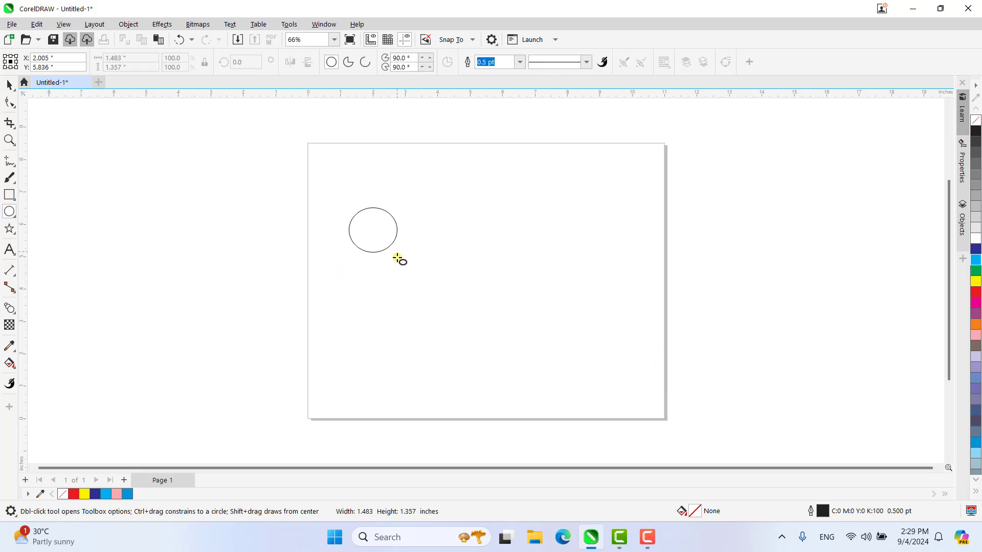
drag(597, 328, 658, 398)
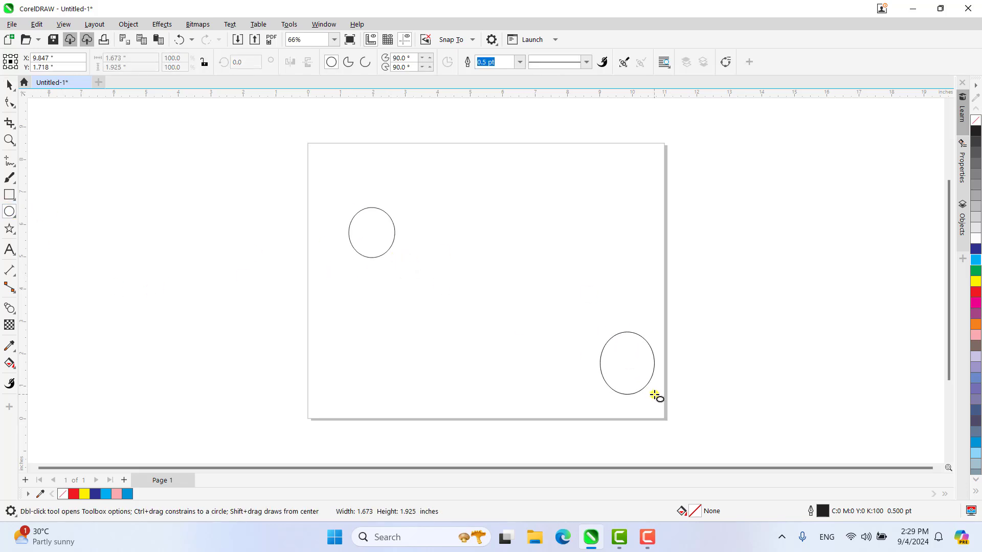
click(11, 85)
click(533, 256)
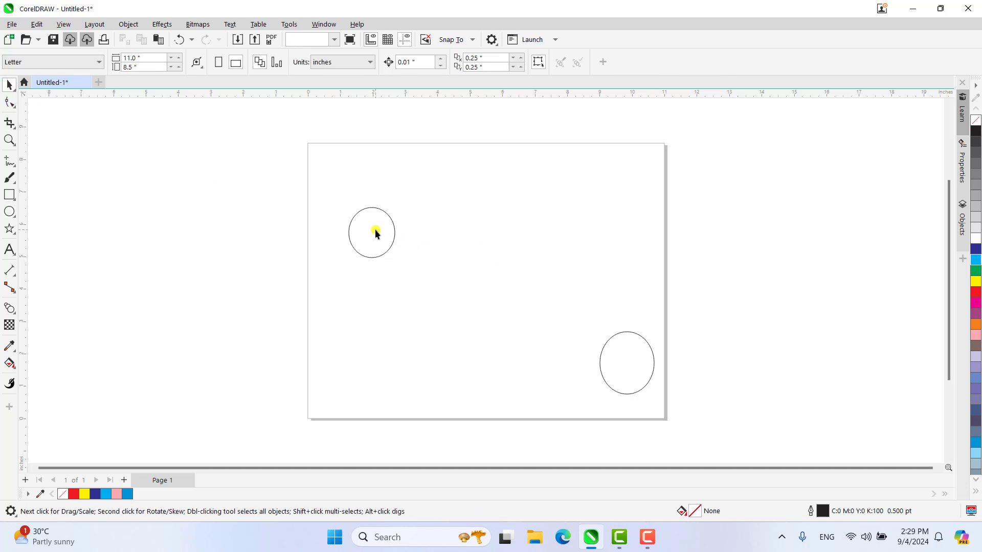
click(375, 230)
click(976, 294)
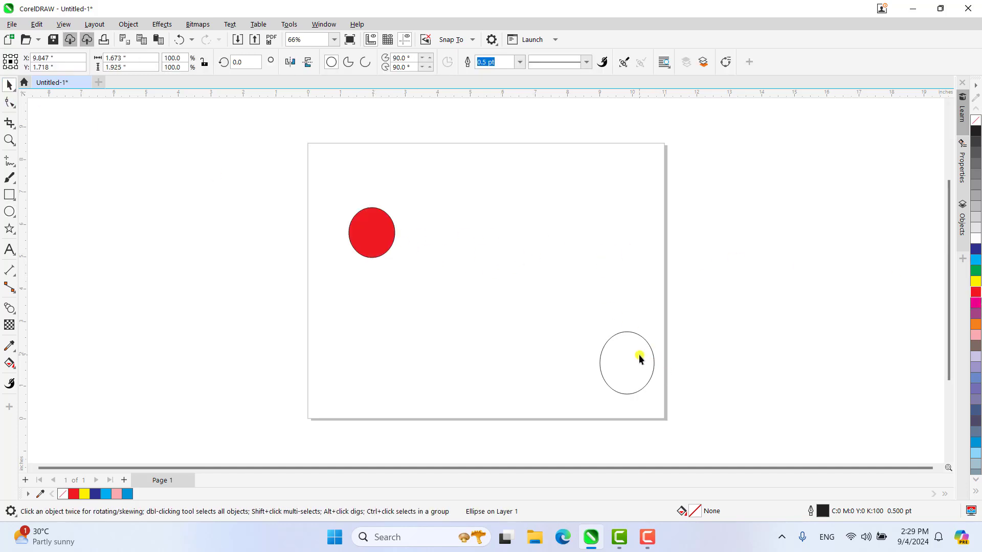
click(639, 356)
click(975, 250)
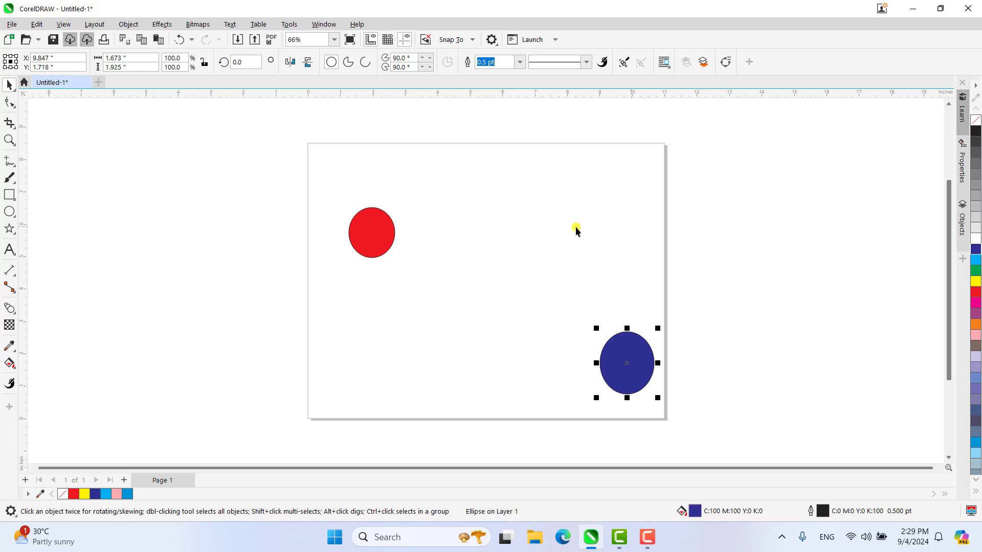
click(577, 231)
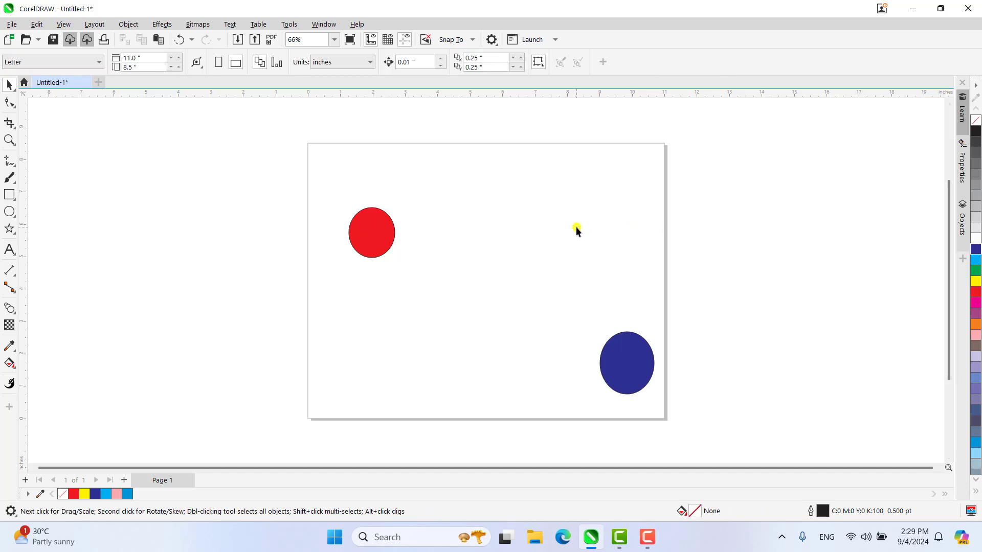
Step: Blend the red circle into the blue circle with even spacing and 10 steps
click(9, 308)
drag(380, 235, 625, 361)
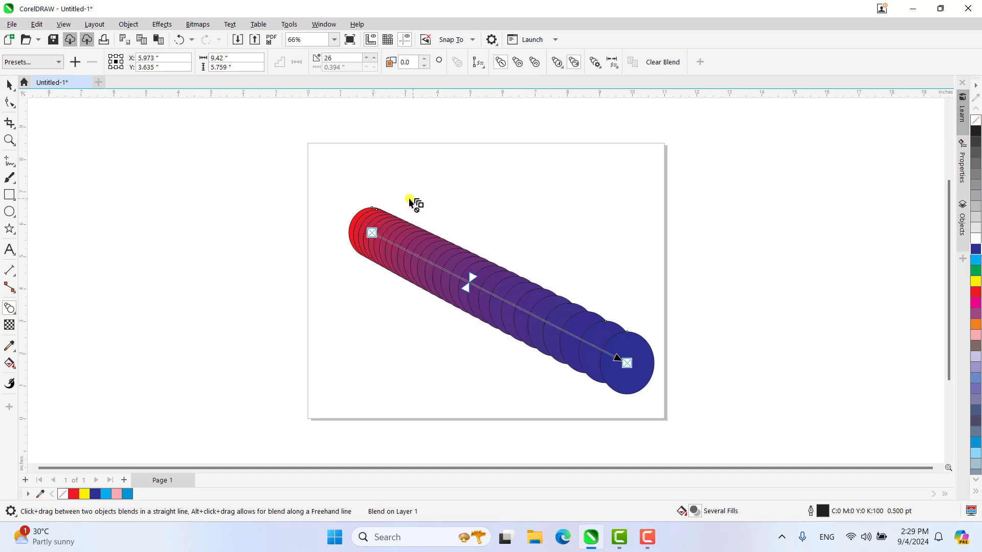
drag(475, 277, 432, 264)
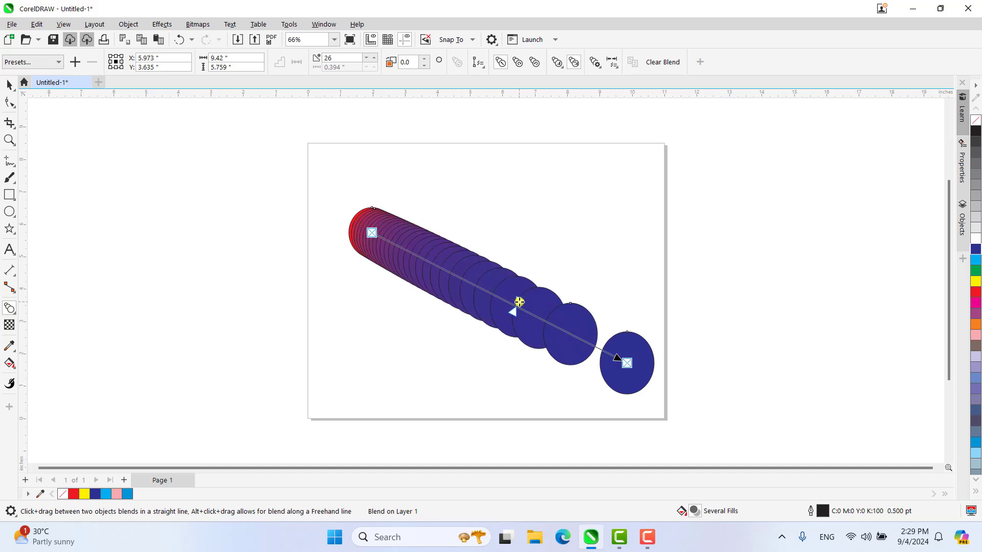
drag(433, 259, 516, 306)
double_click(342, 57)
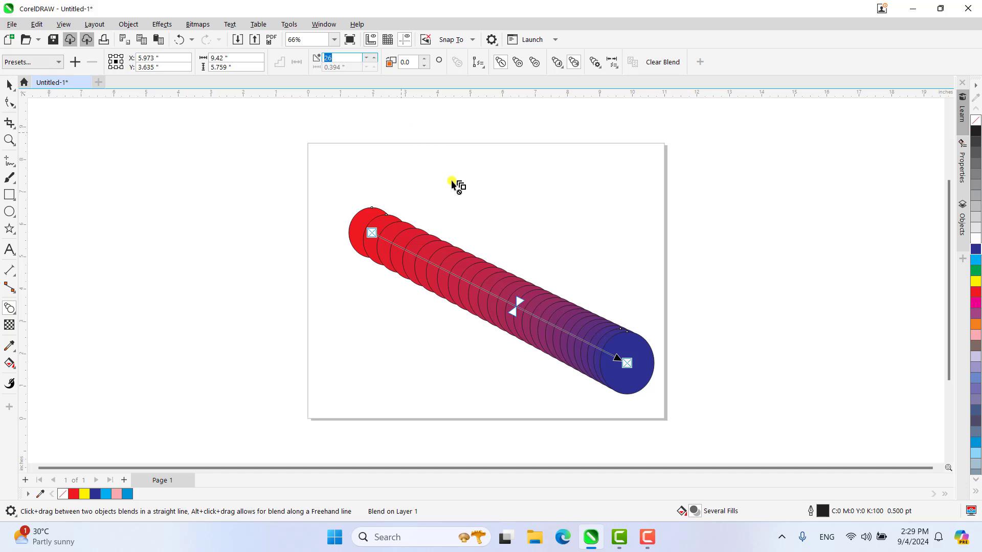
text(10)
key(Return)
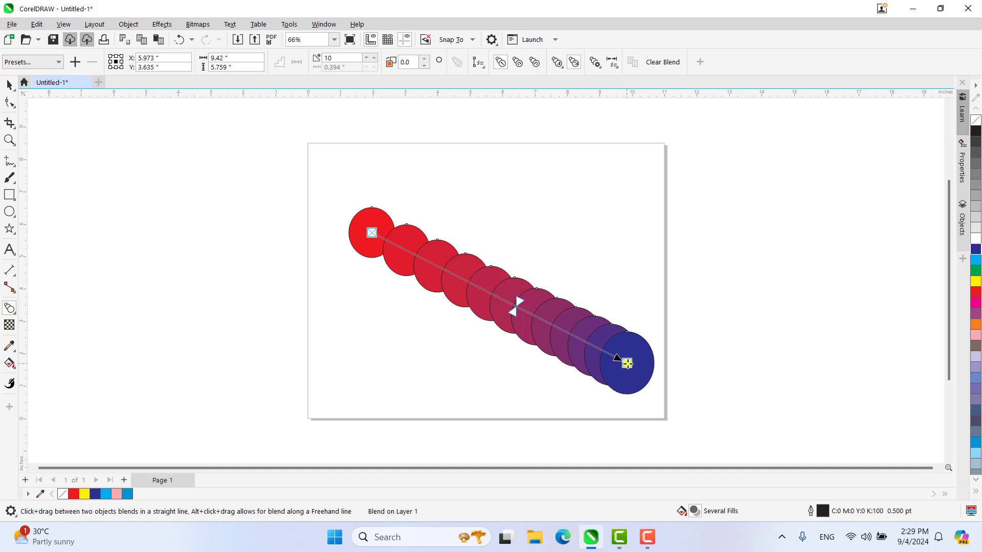
Step: Move the blue end circle to upper right and the red one to lower left
drag(627, 363, 619, 214)
drag(372, 233, 365, 378)
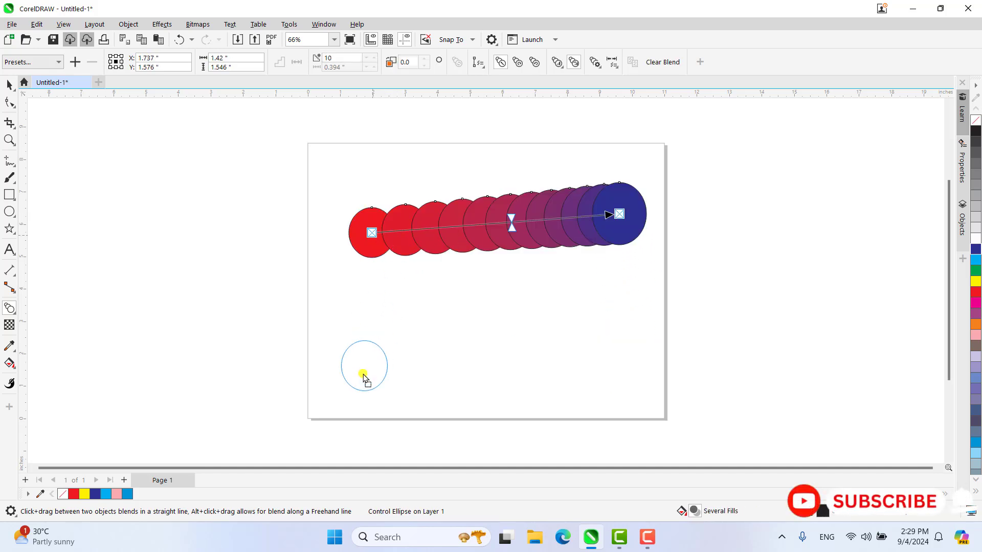
drag(620, 213, 623, 195)
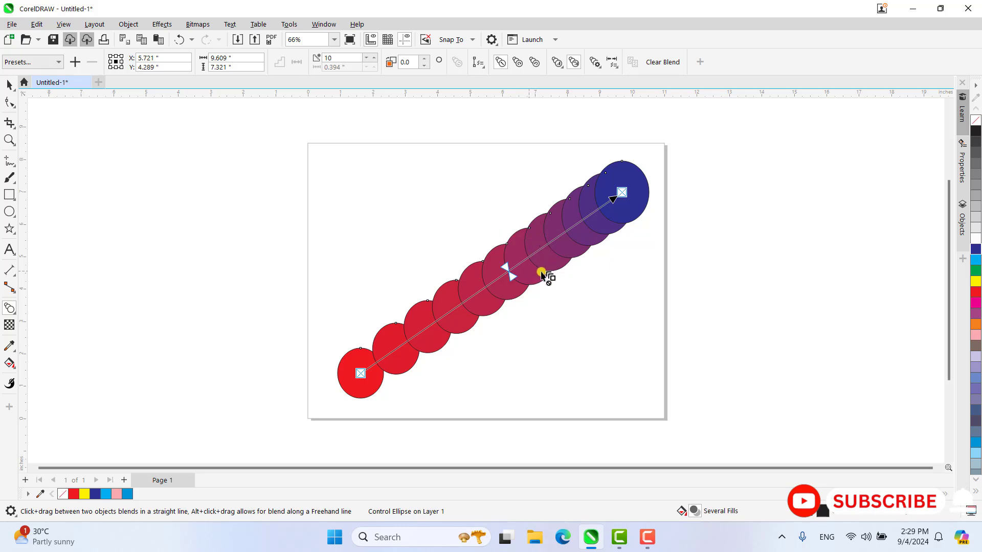
Step: Apply the Loop Blend preset to the circle blend and set it to 30 steps
click(46, 62)
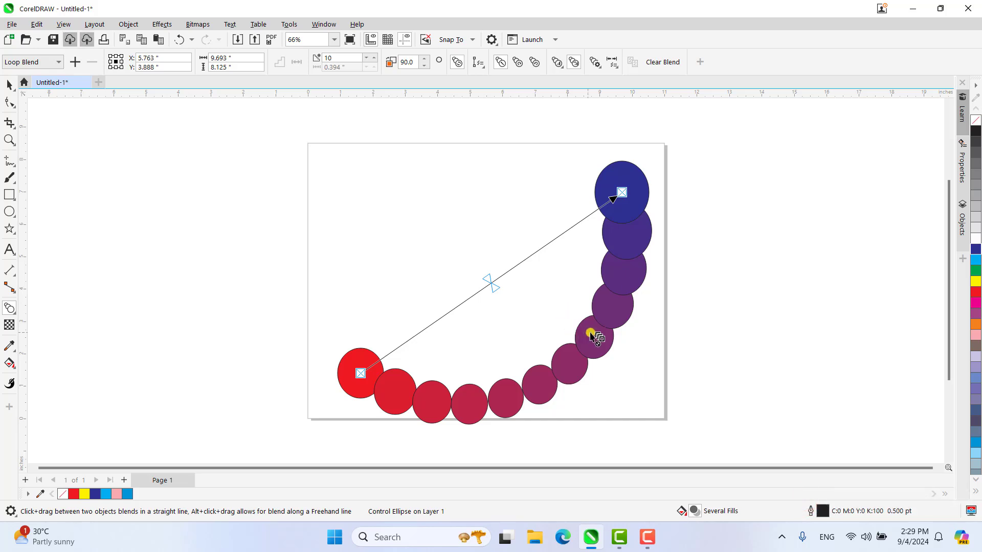
click(590, 333)
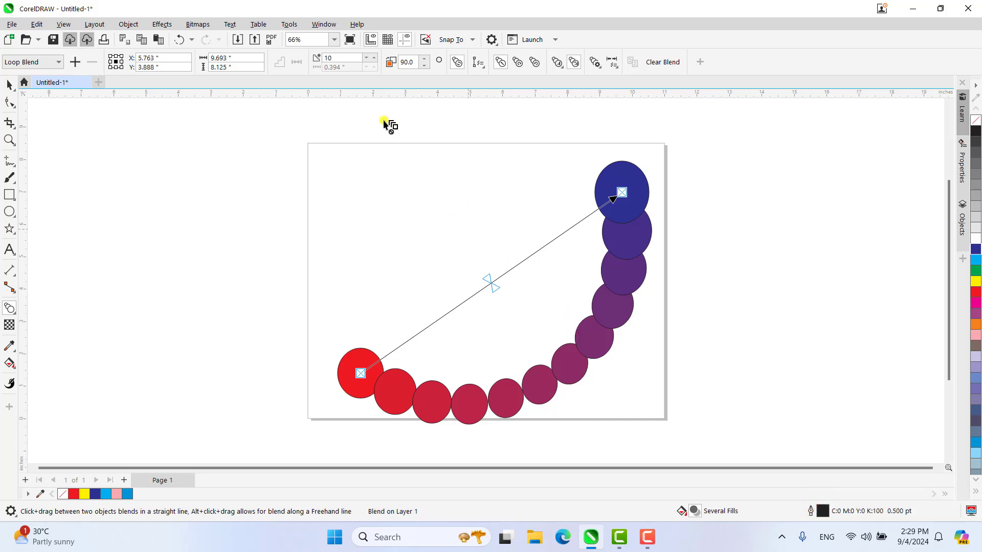
click(339, 58)
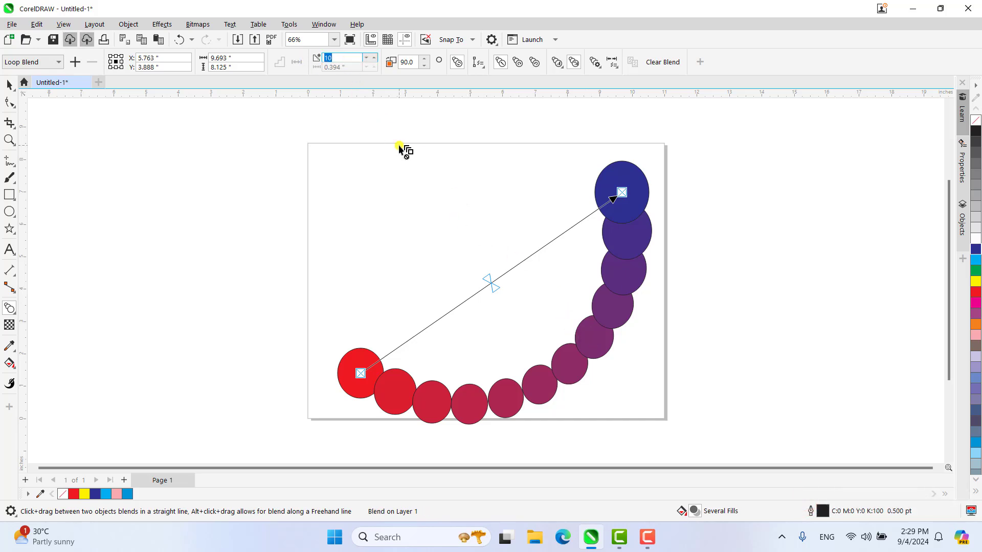
text(30)
key(Return)
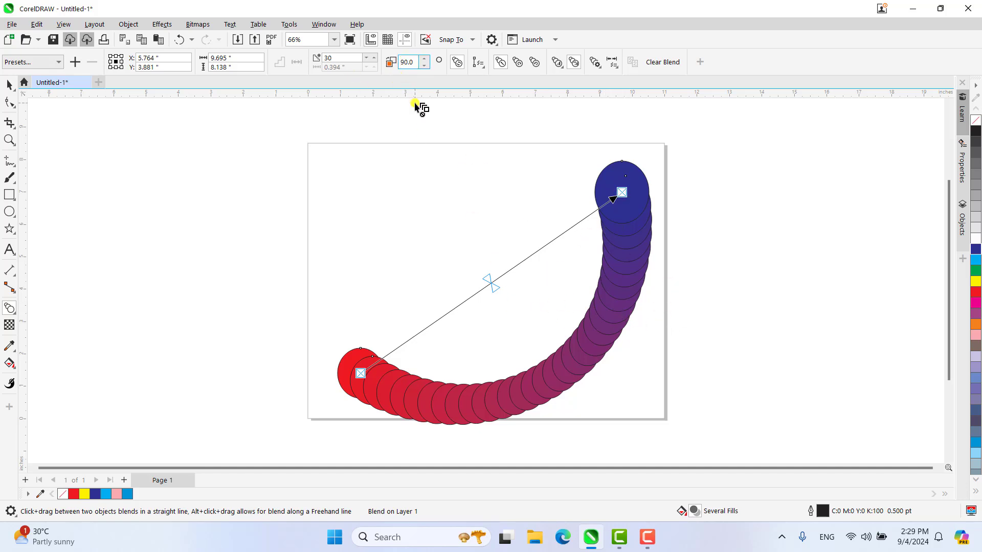
Step: Rotate the blend -90 so it arcs upward, then nudge the blue circle down
text(-)
key(Return)
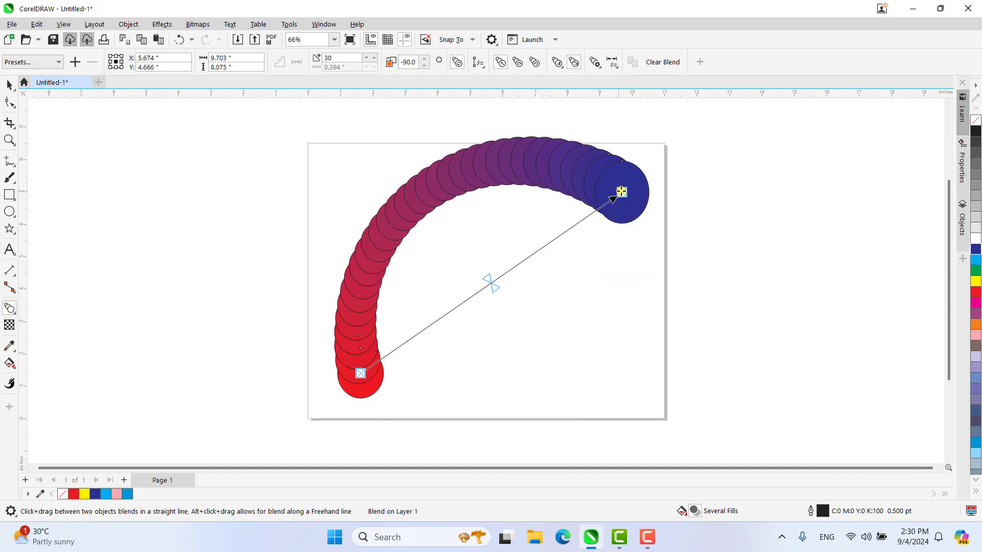
drag(621, 191, 622, 217)
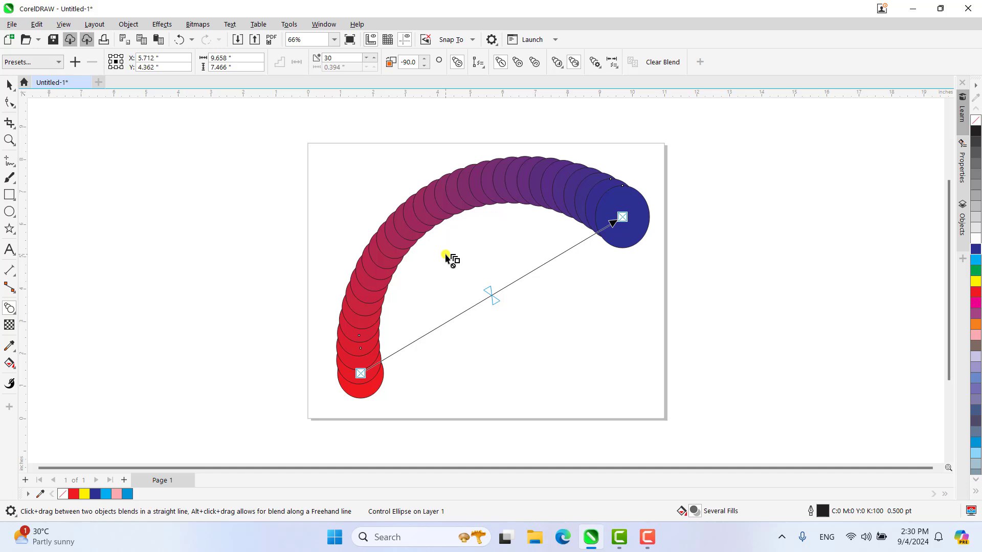